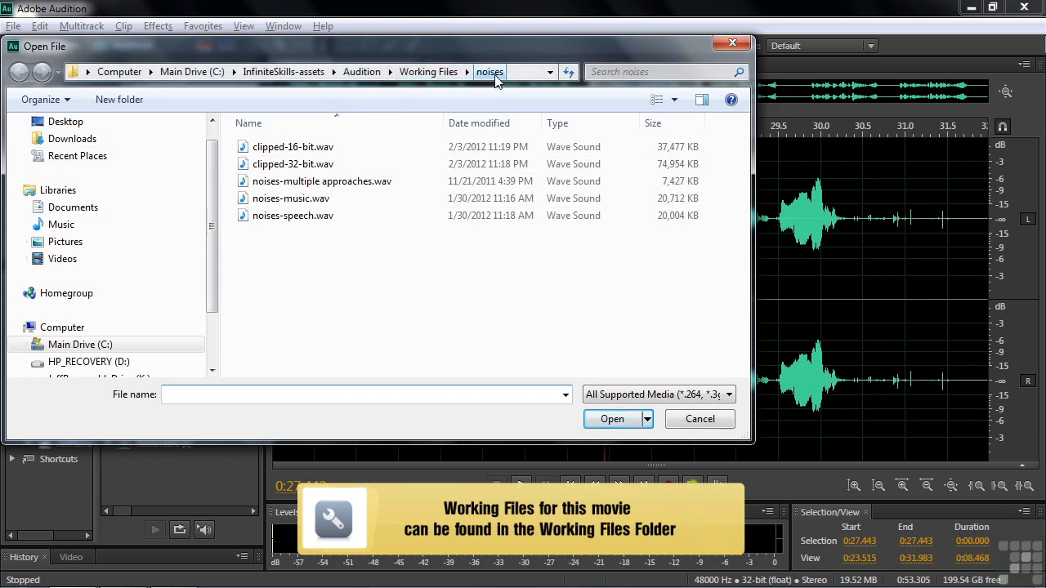
Cancel the Open File dialog so noises-speech.wav stays open in the waveform editor
click(689, 419)
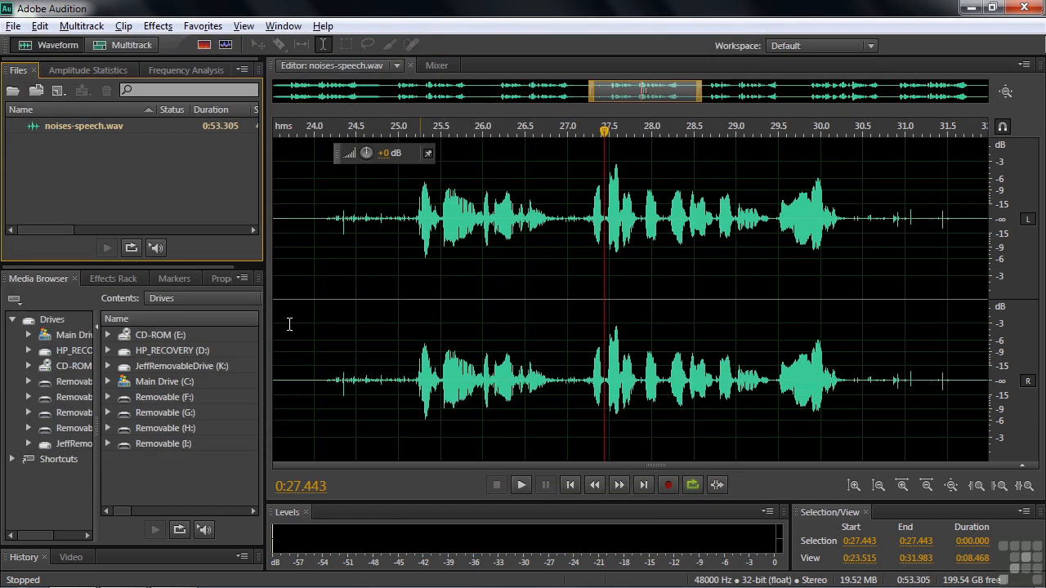
Open Window > Diagnostics and set its effect to DeClicker (threshold 14.7, complexity 32.5)
click(153, 28)
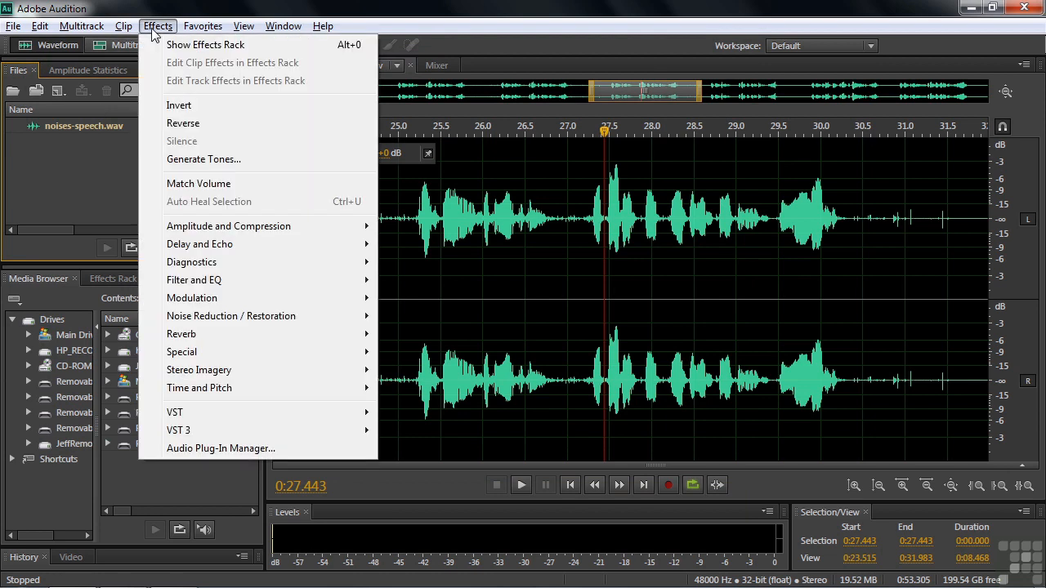
mouse_move(199, 262)
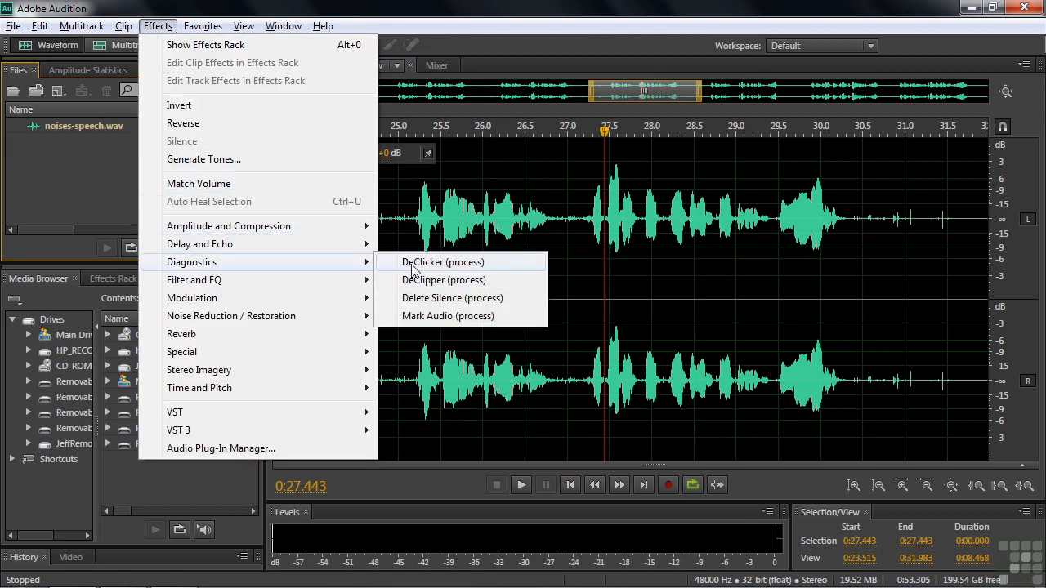
mouse_move(291, 30)
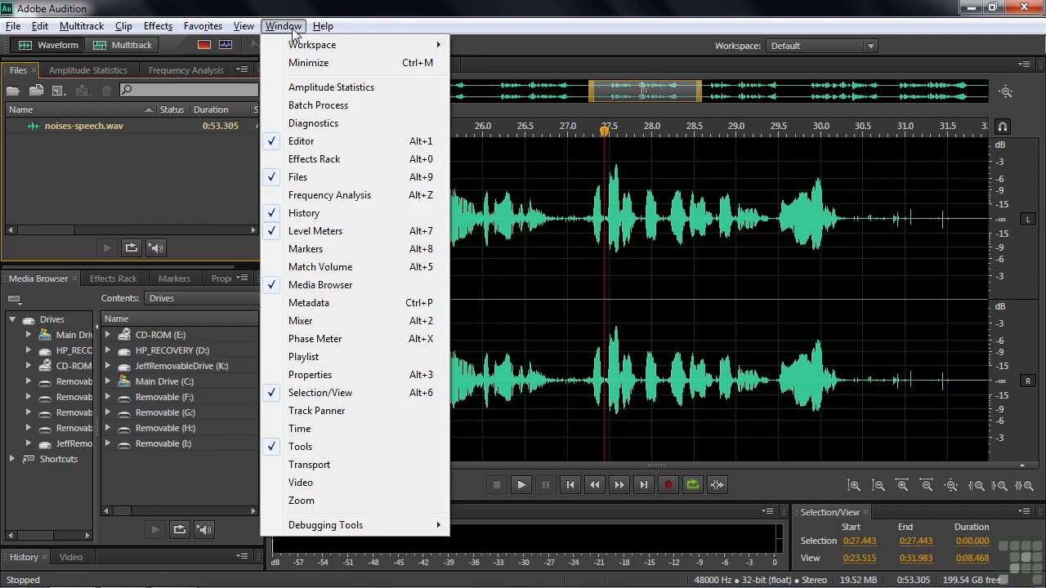
click(307, 124)
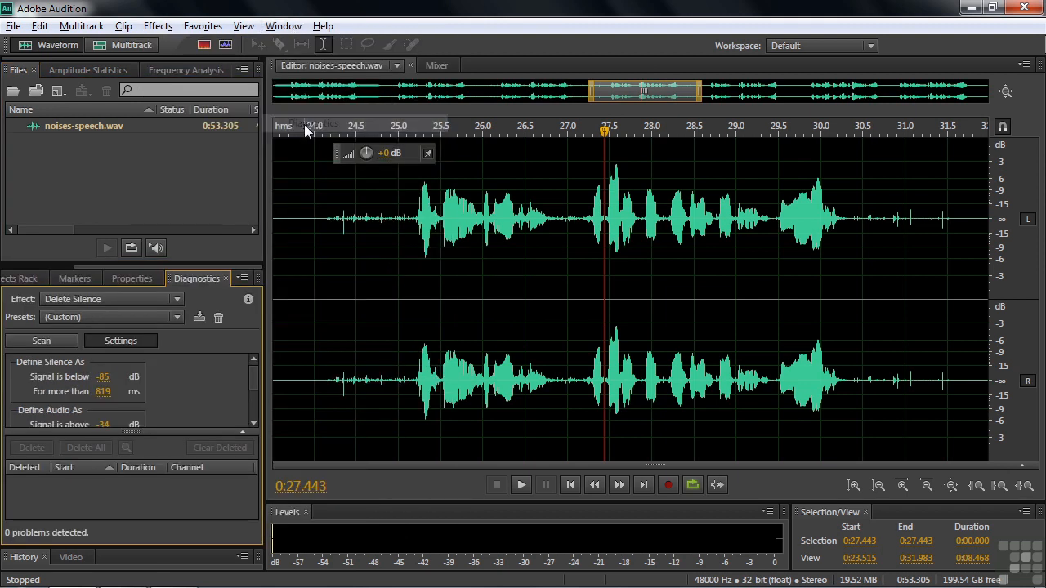
click(148, 299)
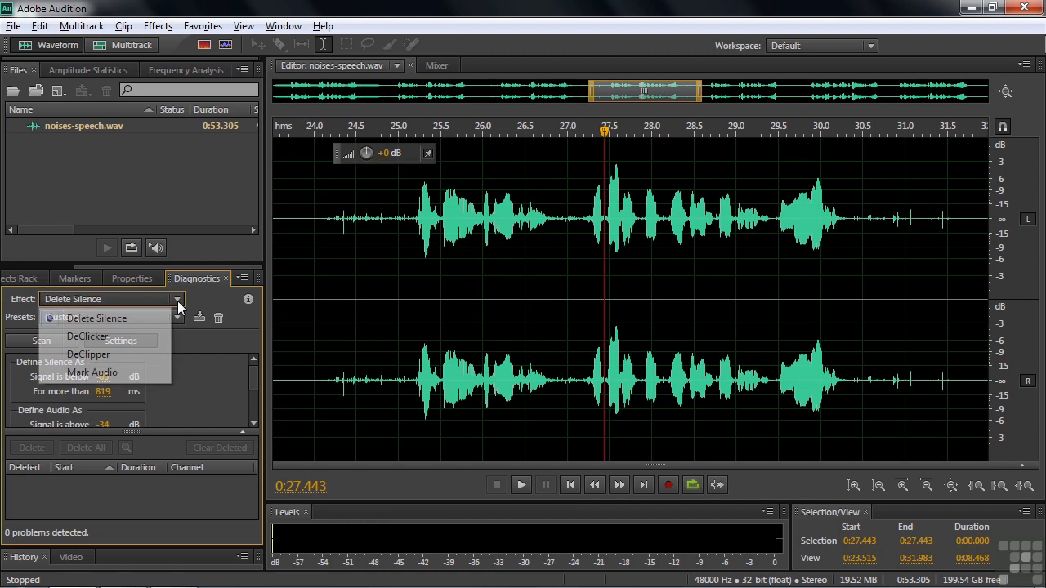
click(113, 342)
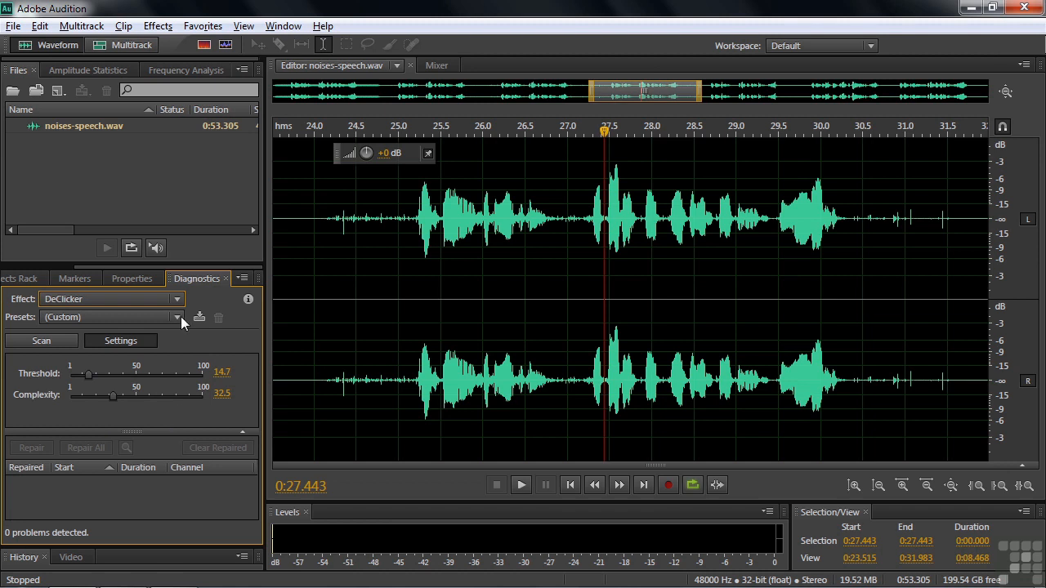
click(158, 27)
mouse_move(194, 318)
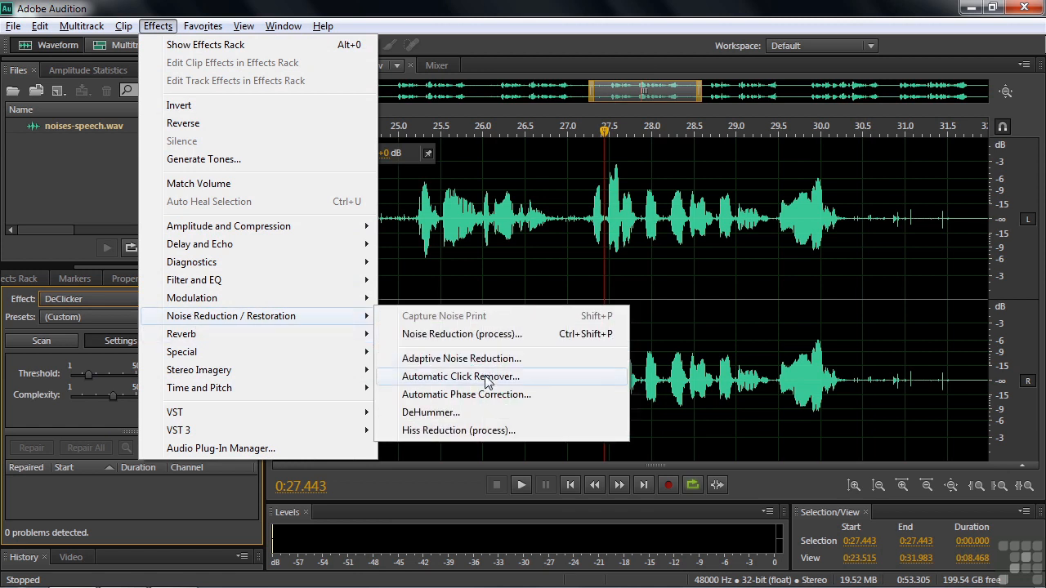
click(470, 377)
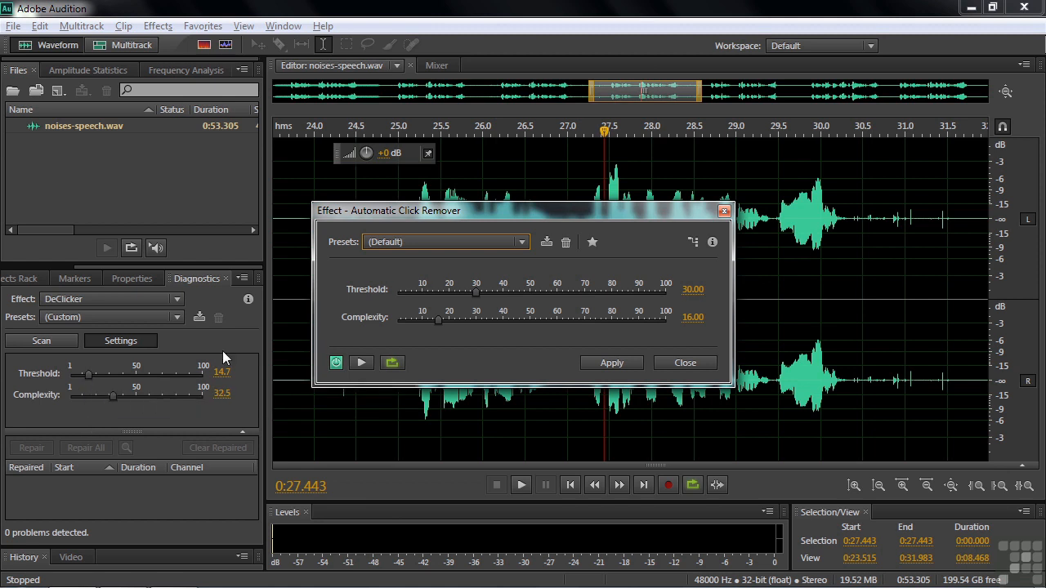
drag(514, 211, 527, 201)
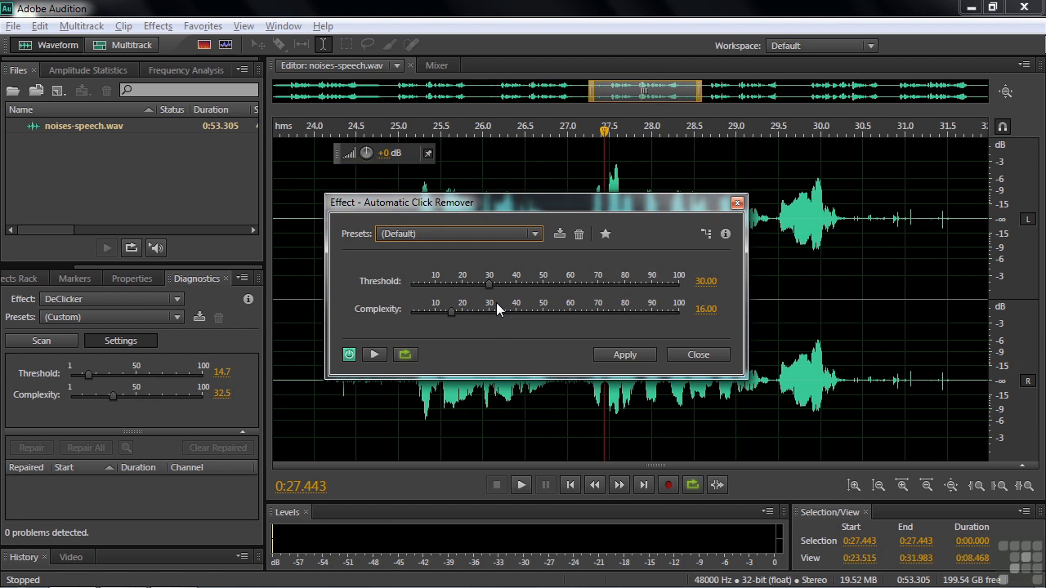
click(699, 354)
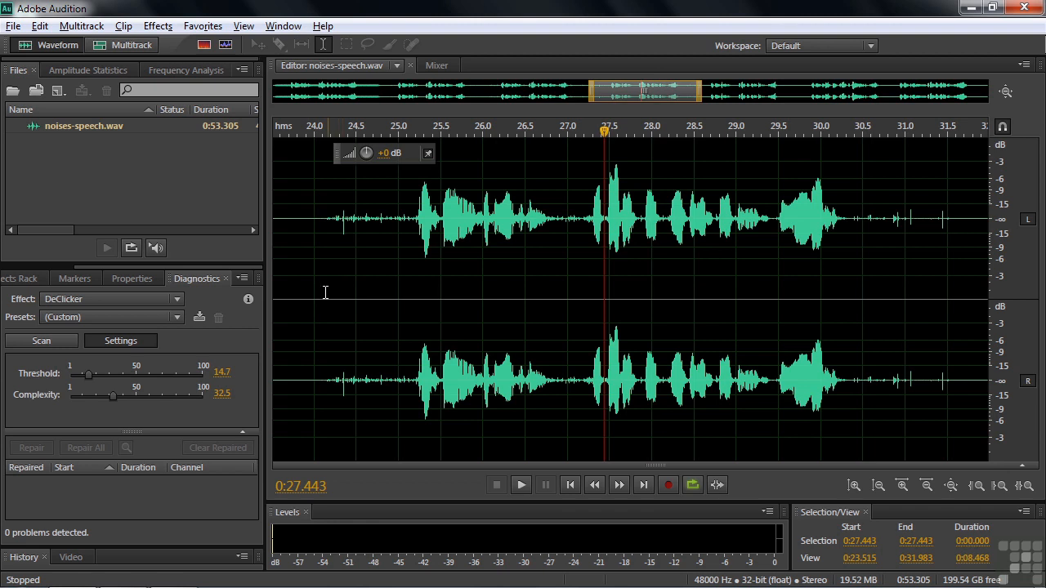
Select from 24 s, reset DeClicker to the (Default) preset, and scan, finding 154 problems
drag(314, 293, 960, 331)
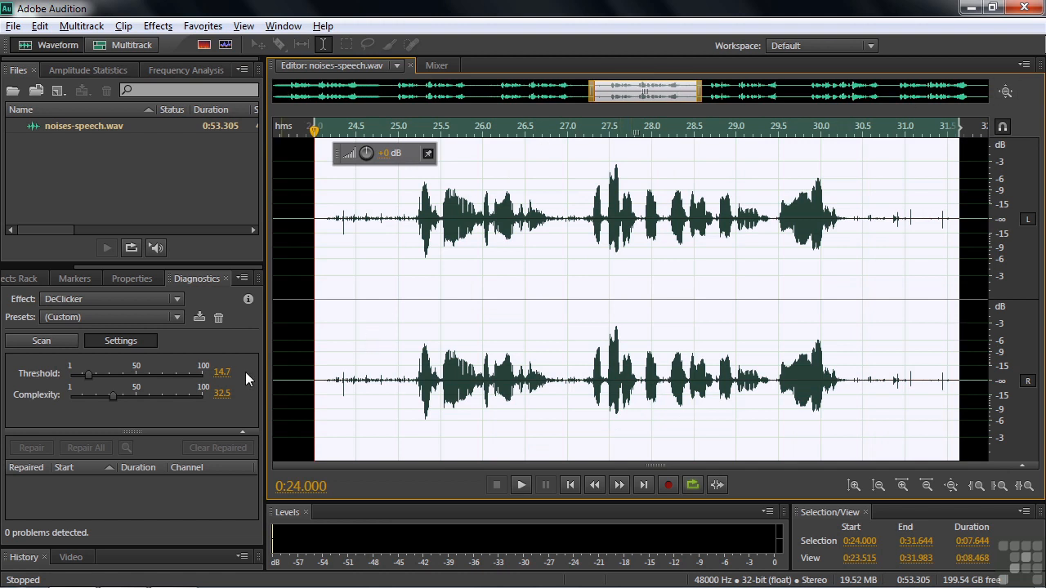
click(175, 320)
click(146, 336)
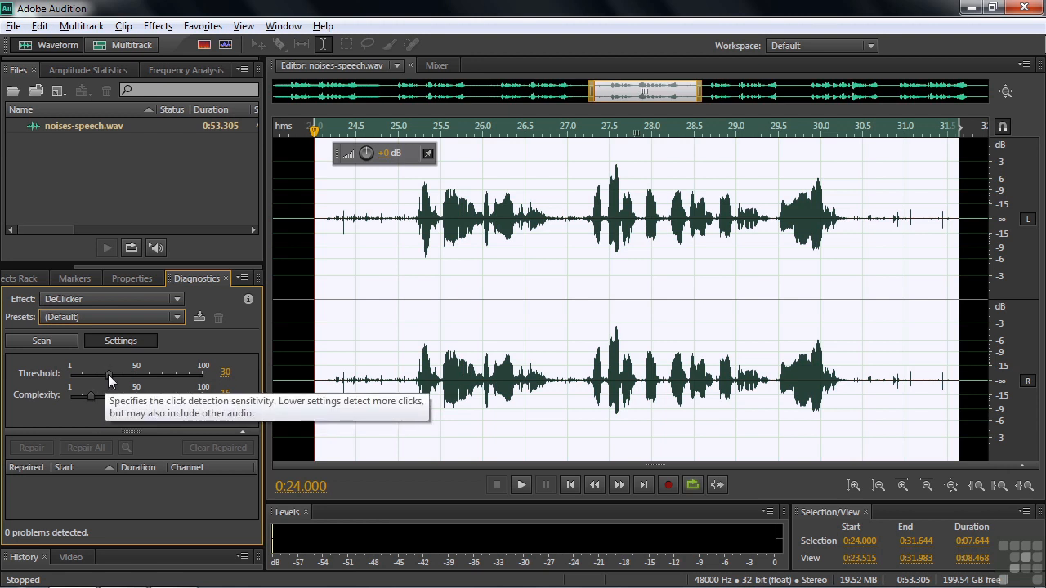
click(30, 341)
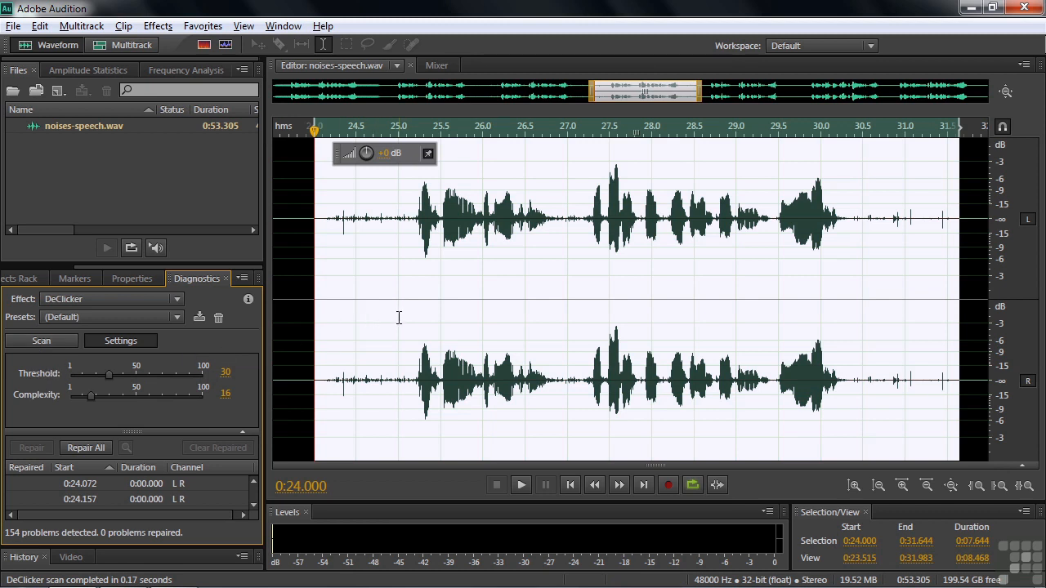
Play the audio from 24 seconds to hear the clicks
click(330, 303)
click(320, 301)
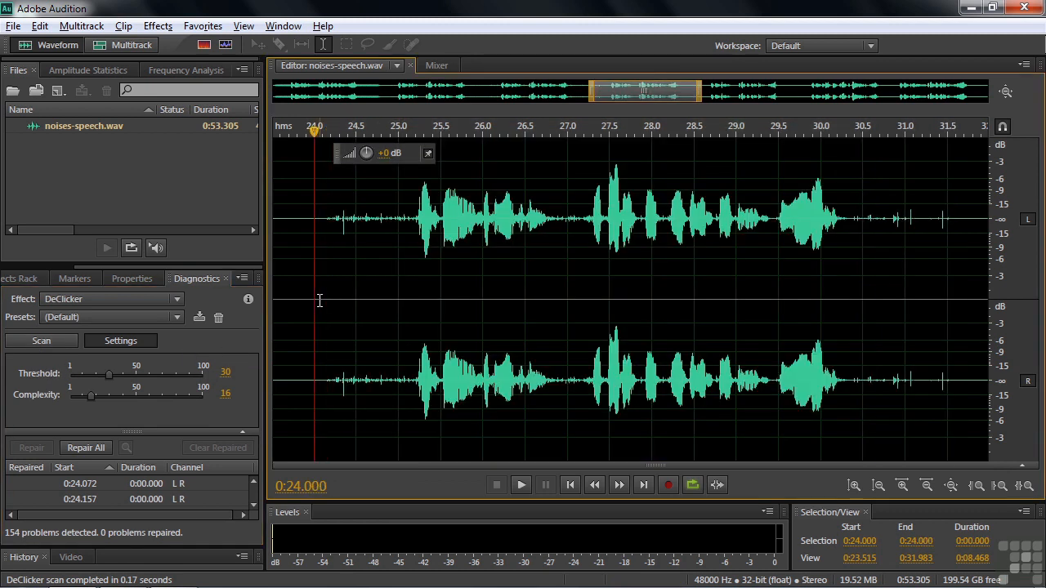
key(space)
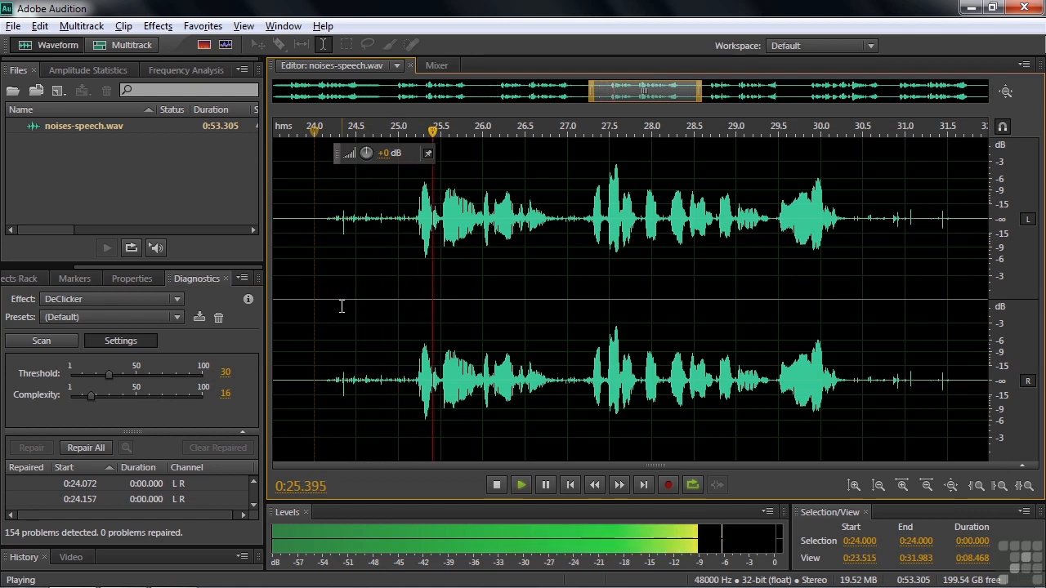
key(space)
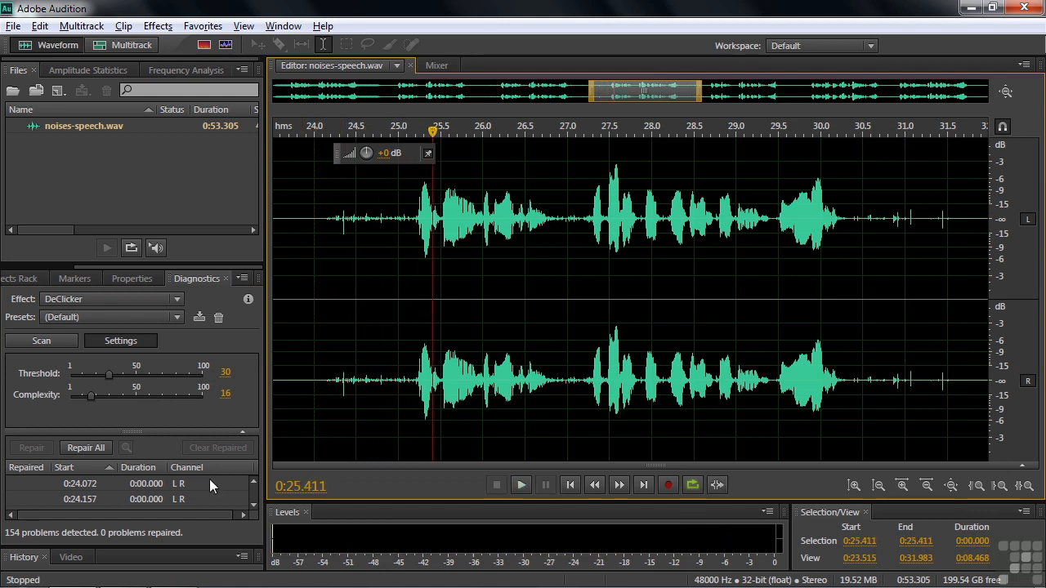
Repair all detected clicks, fixing 126 of 154, and replay from 24 s to check
click(87, 447)
click(316, 302)
key(space)
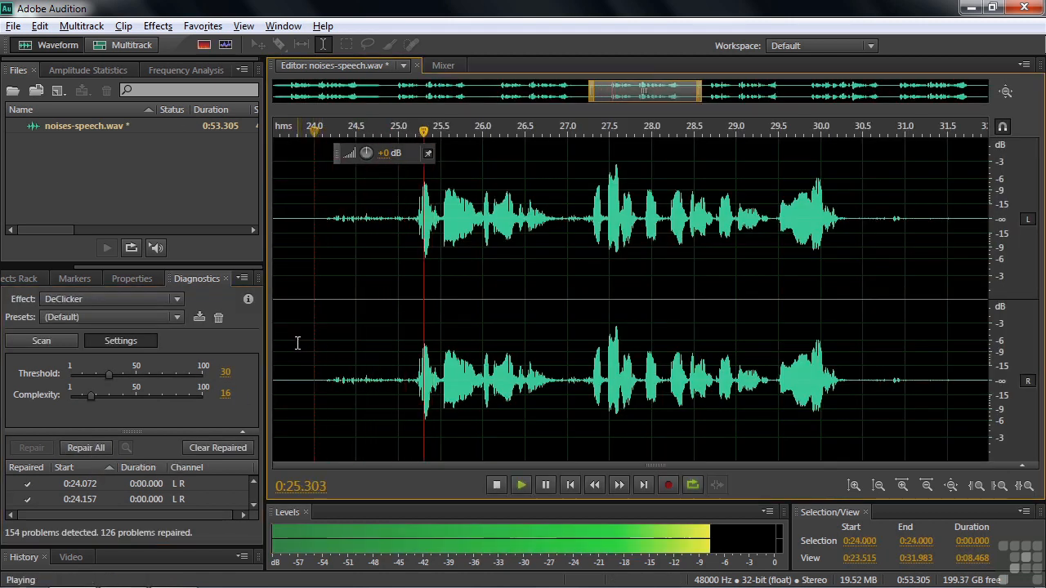
key(space)
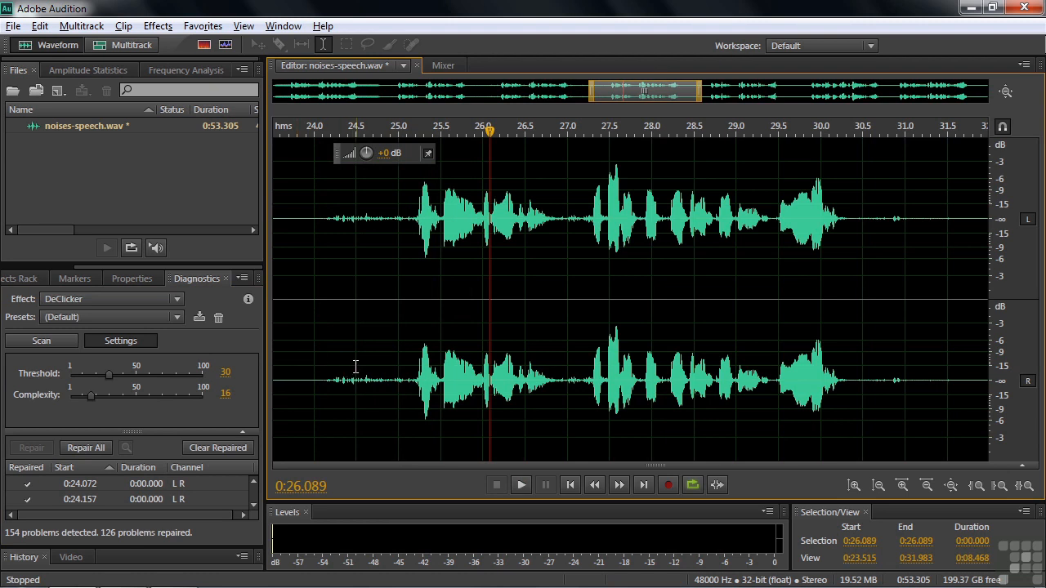
key(ctrl+z)
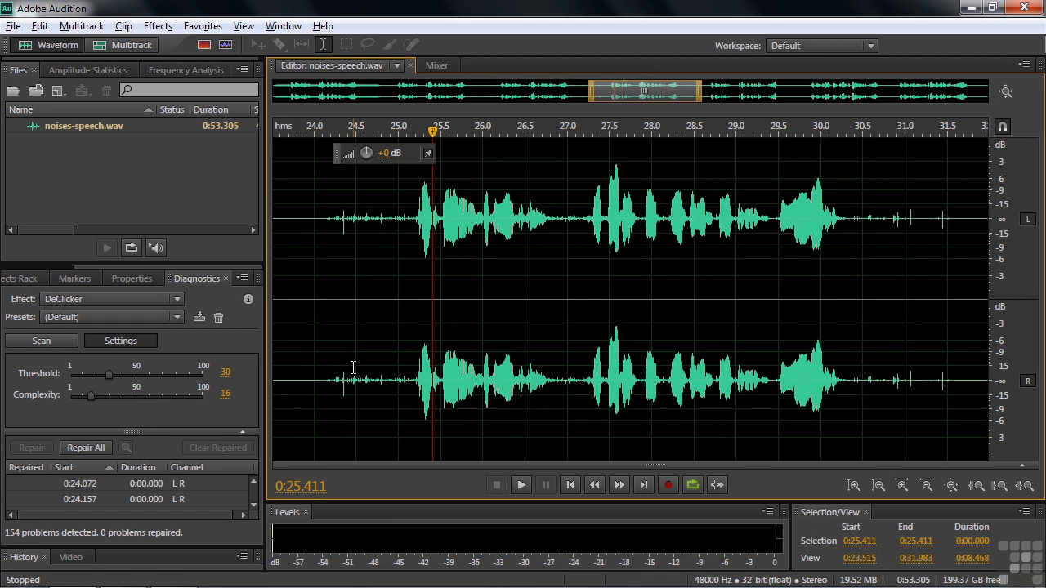
drag(109, 374, 124, 414)
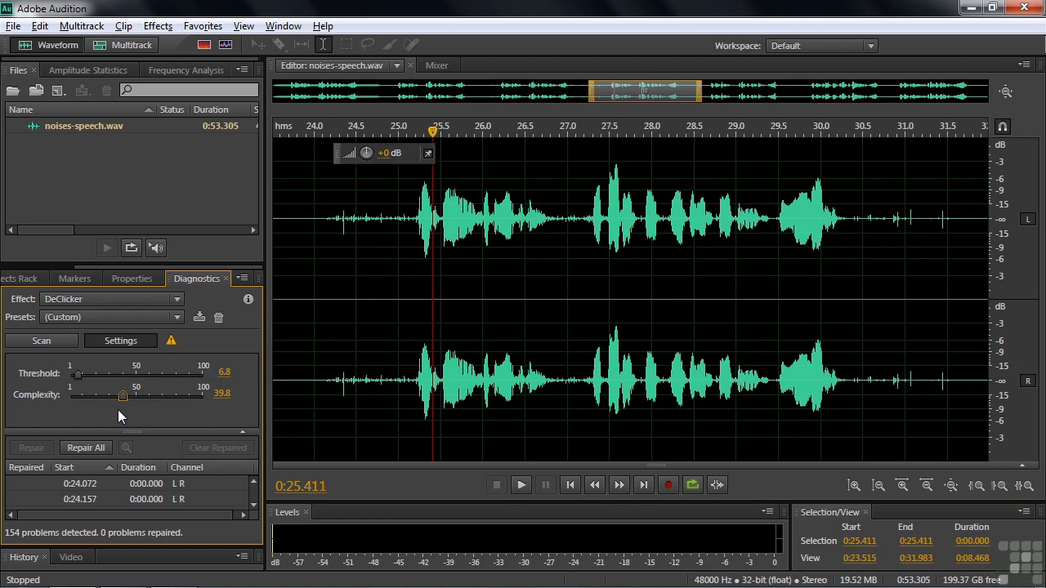
mouse_move(171, 343)
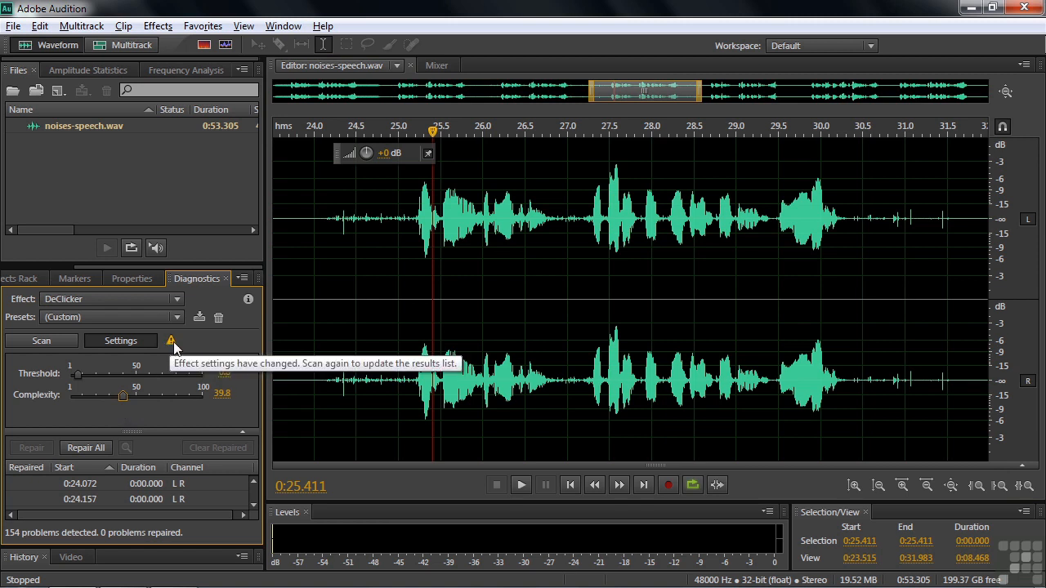
click(41, 341)
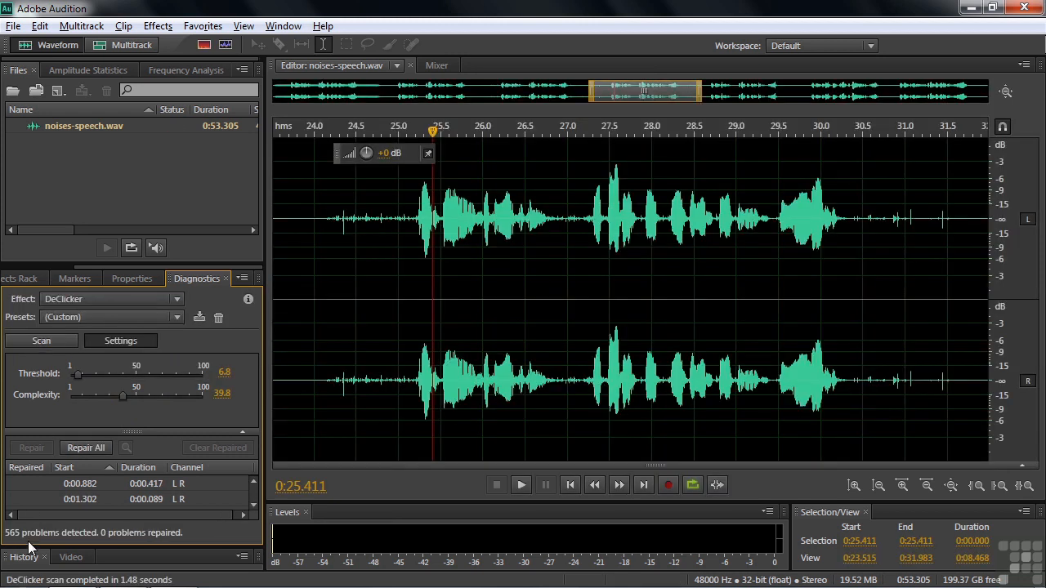
click(320, 306)
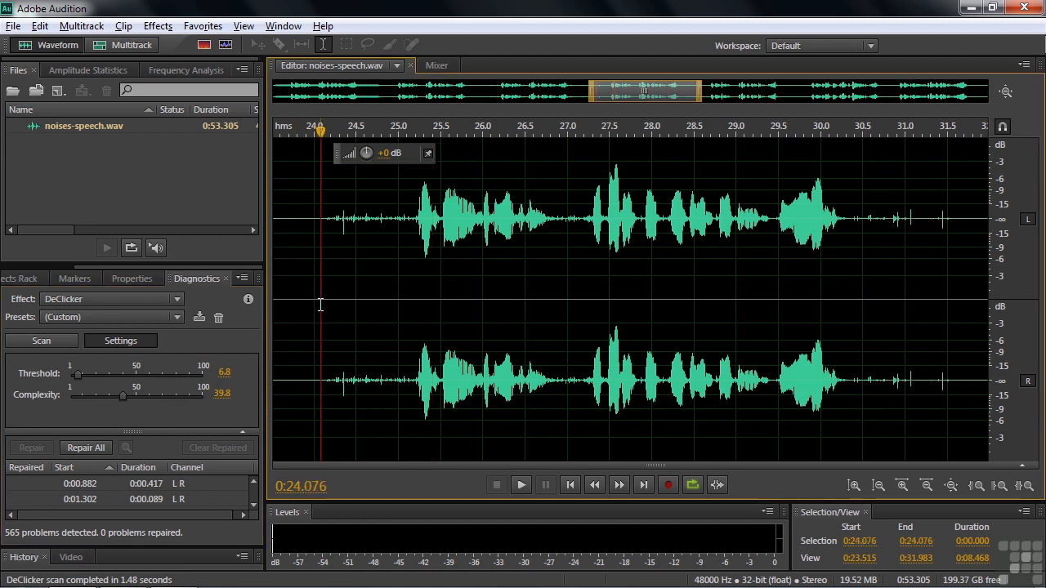
click(85, 449)
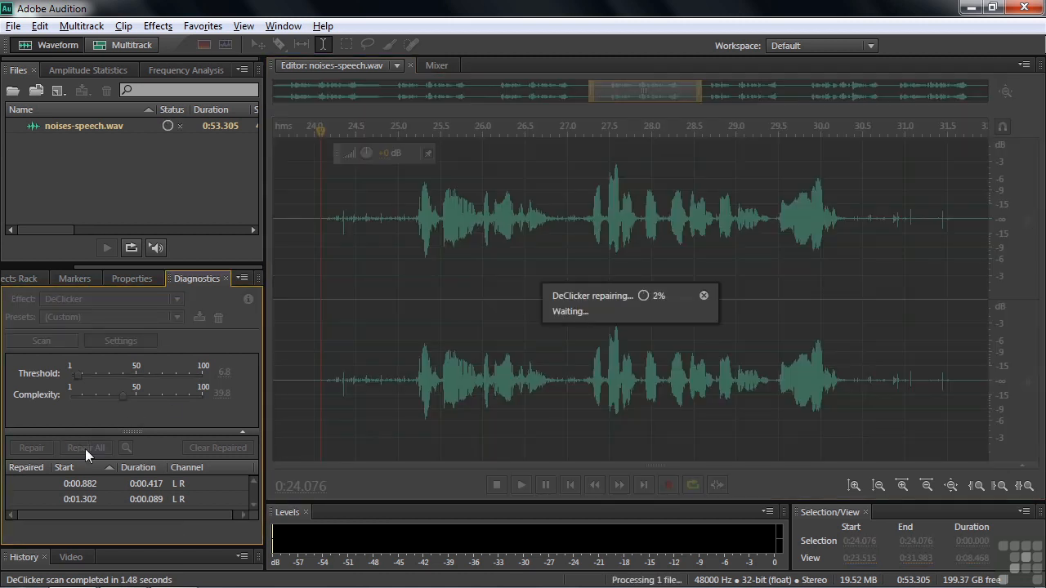
click(324, 300)
key(space)
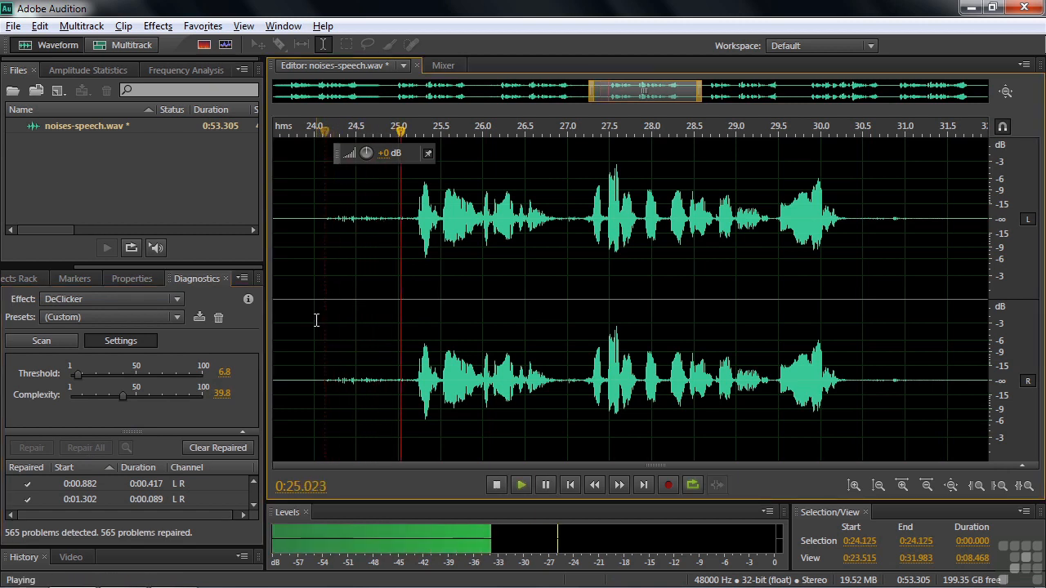
key(space)
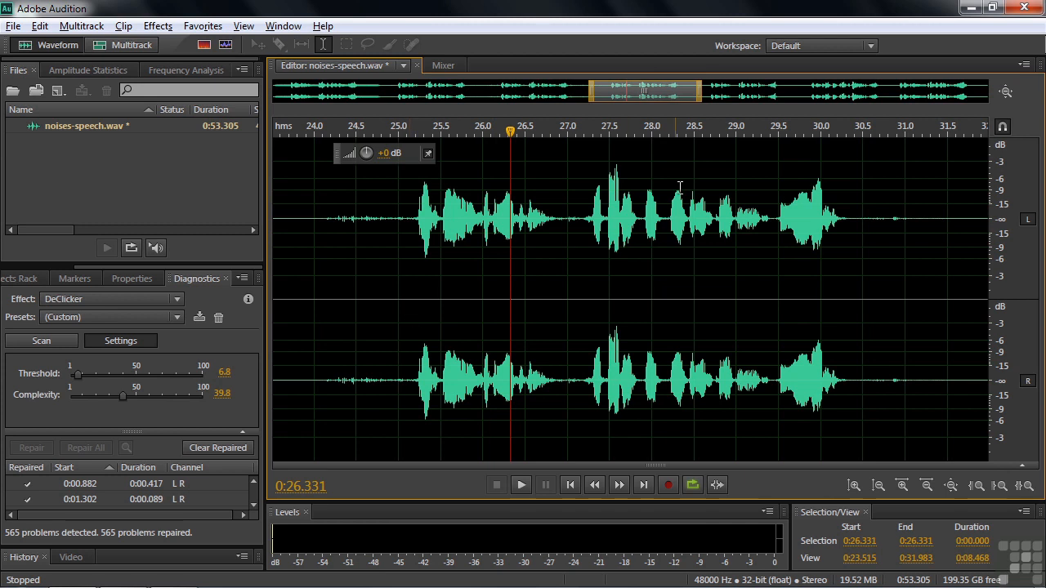
drag(646, 94, 725, 109)
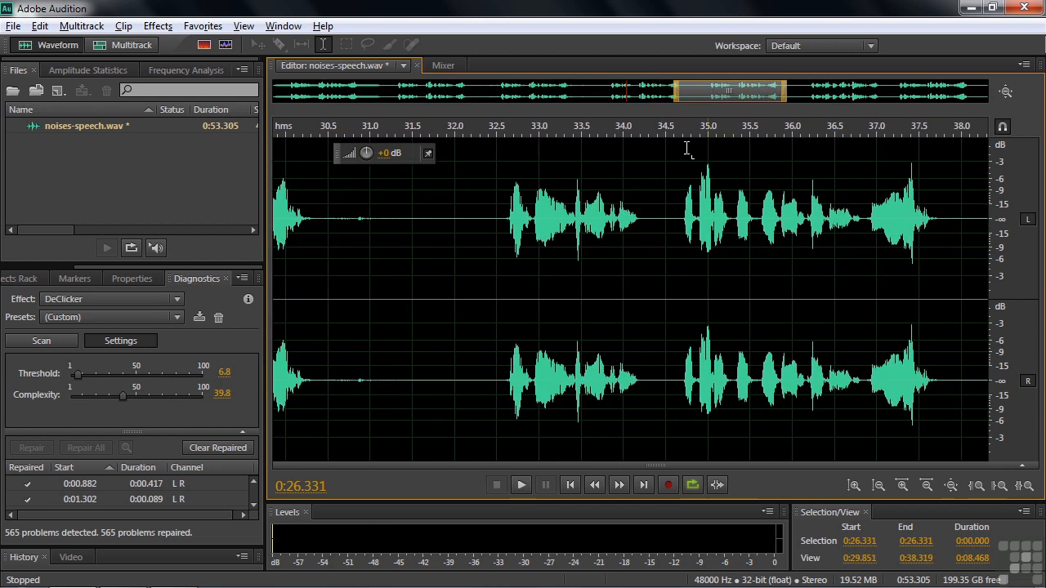
click(505, 297)
key(space)
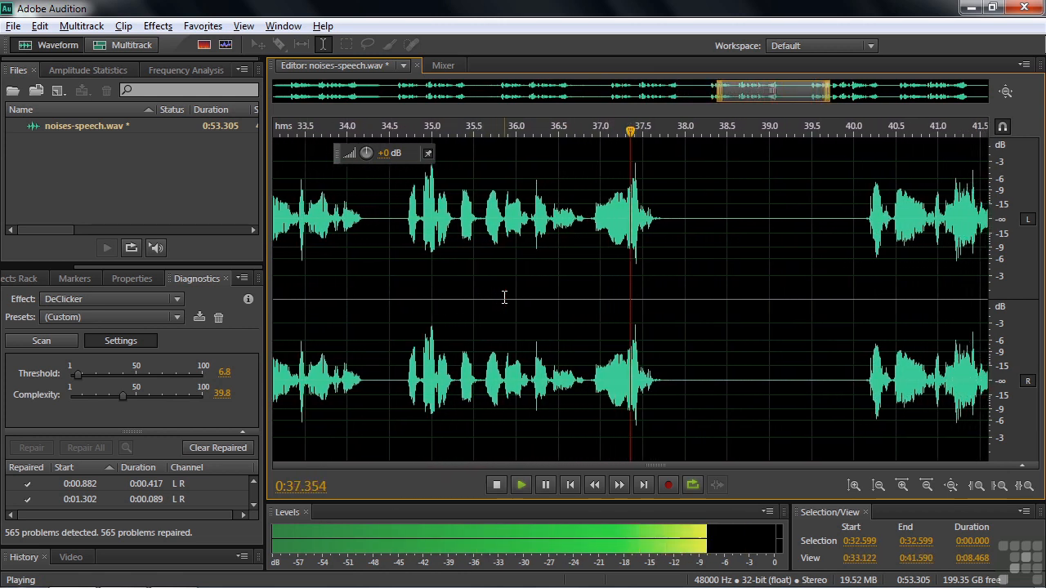
key(space)
Select the phrase from 32.4 to 37.9 seconds and scan it, detecting 496 clicks
drag(782, 90, 755, 91)
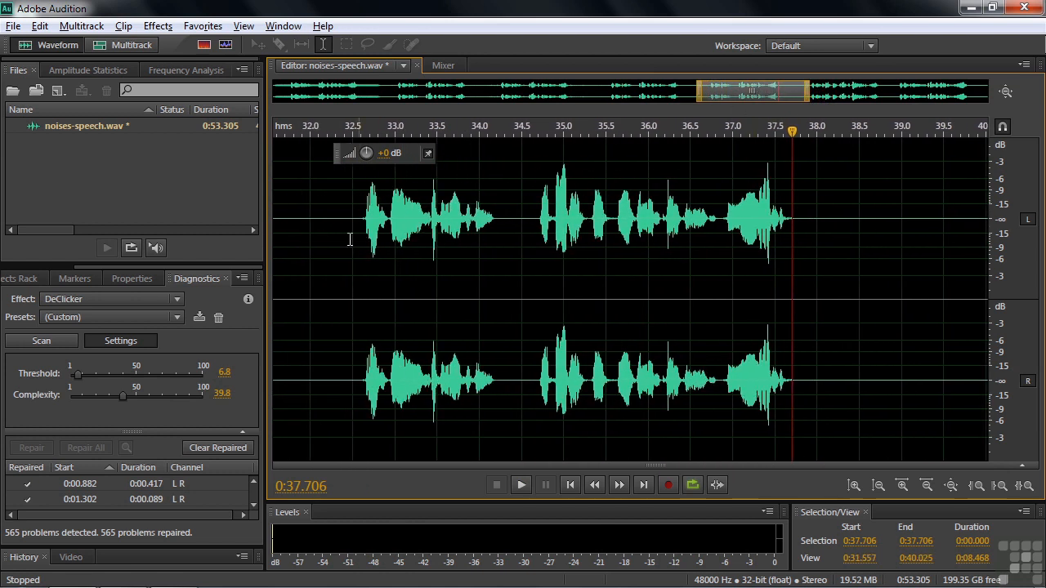
drag(346, 282, 808, 305)
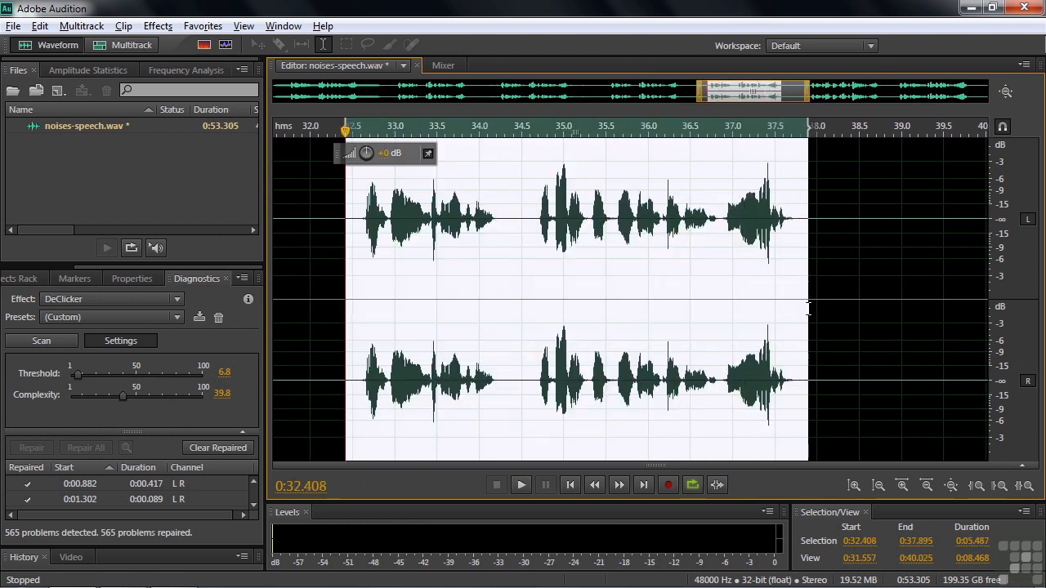
click(39, 337)
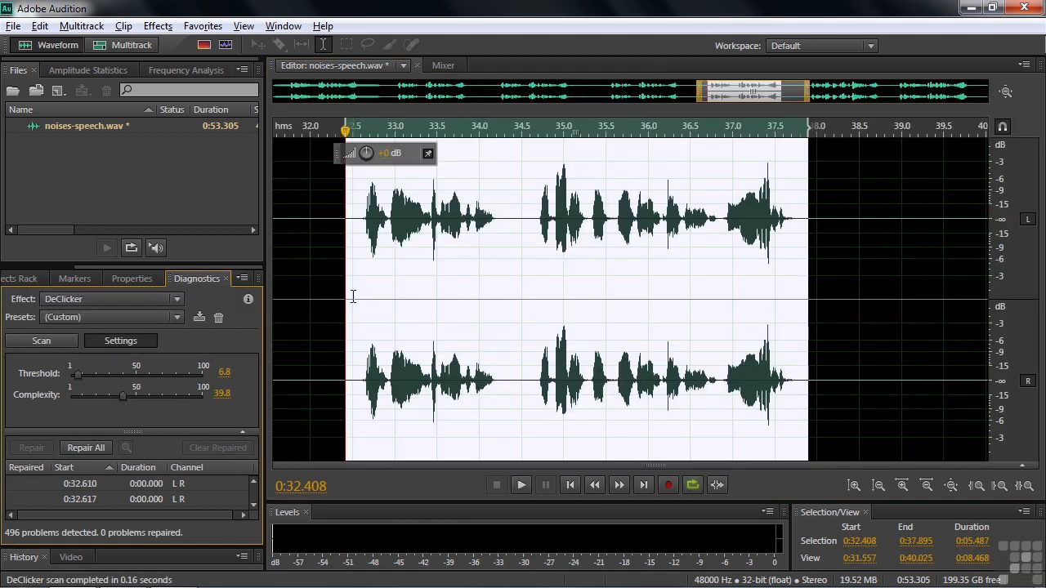
Repair all detected clicks and play the repaired phrase from 32.5 seconds
click(82, 449)
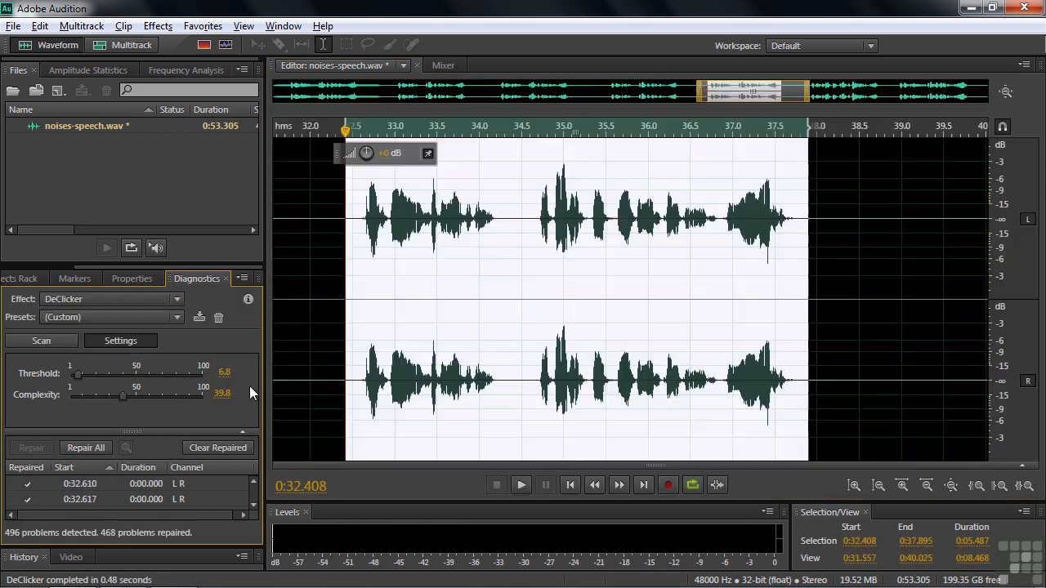
click(350, 295)
key(space)
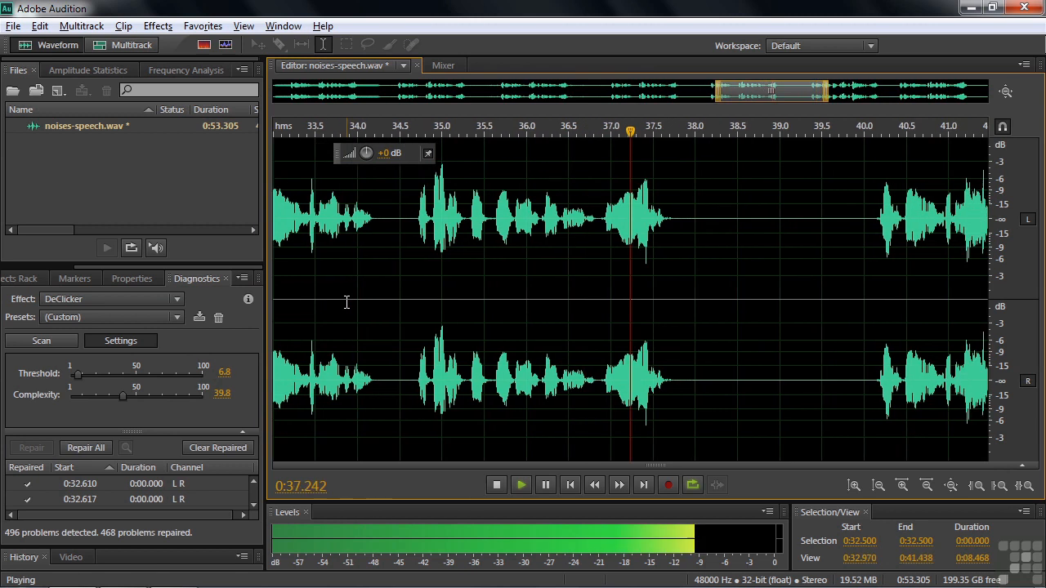
key(space)
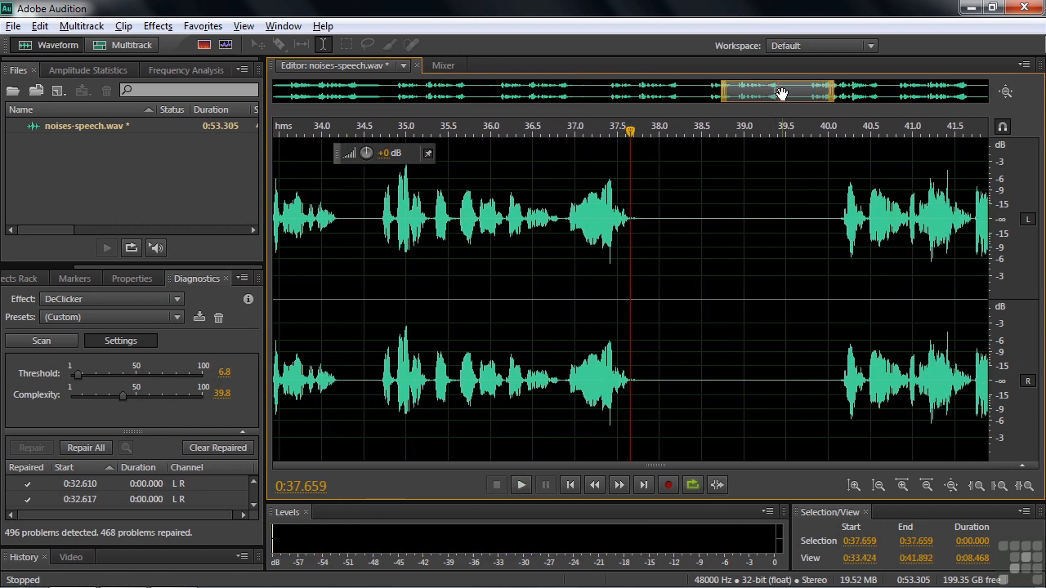
Undo the trial repair so the repaired count returns to 0
drag(782, 93, 750, 86)
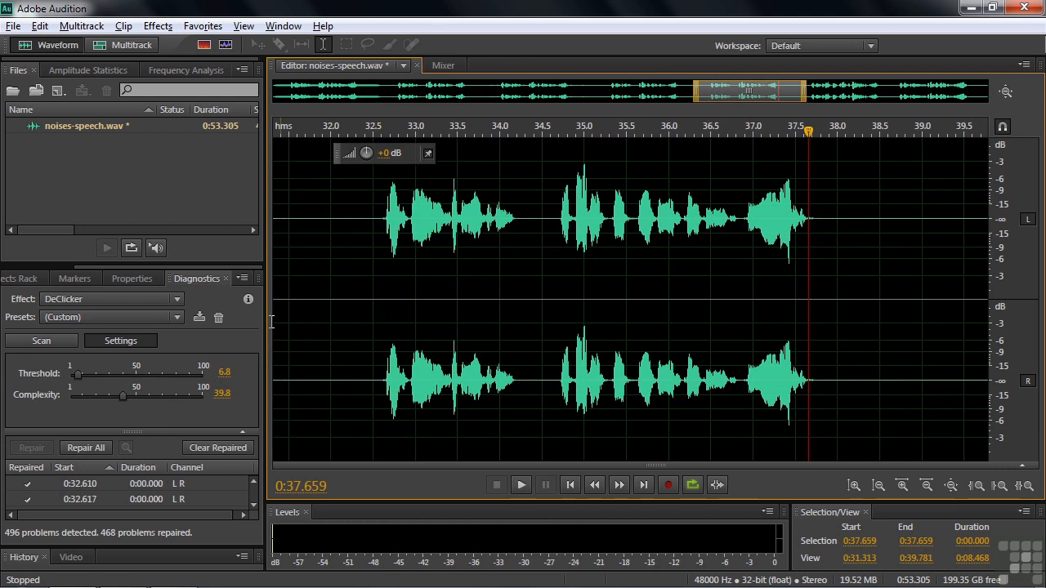
click(331, 288)
key(ctrl+z)
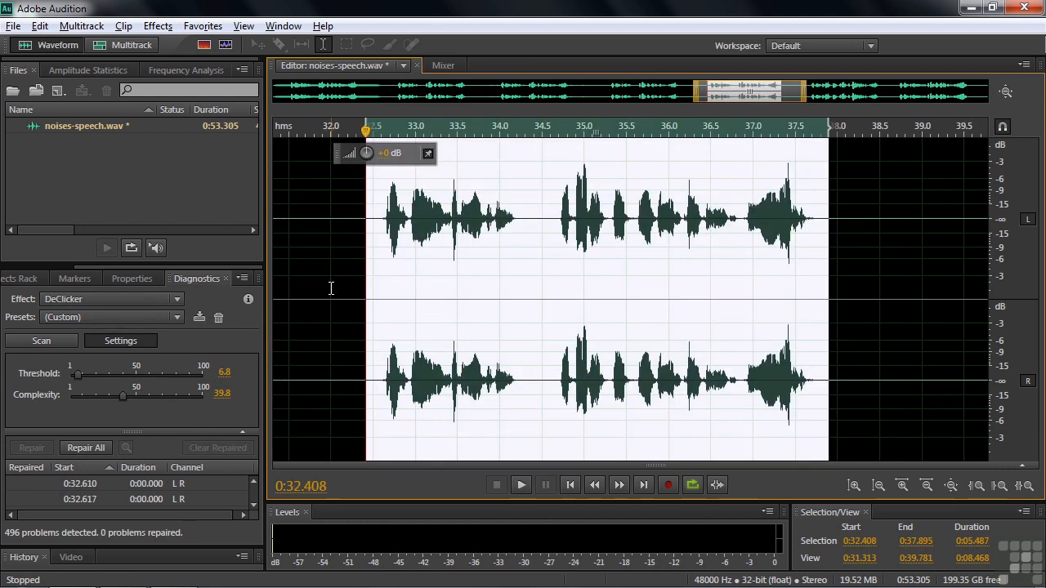
Play from 37.3 seconds to find the leftover click and zoom in on it near 37.4 s
click(343, 291)
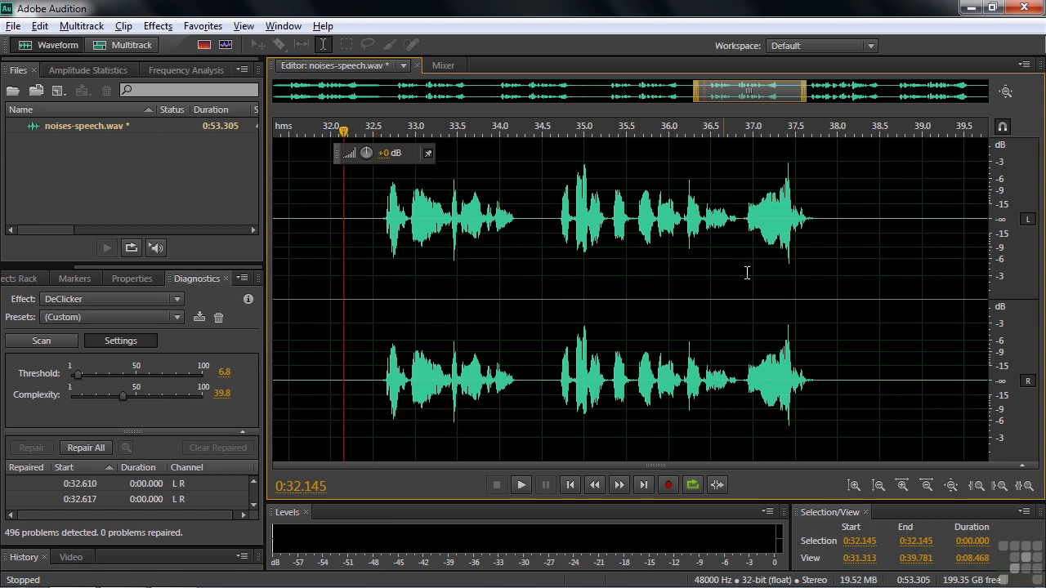
click(779, 277)
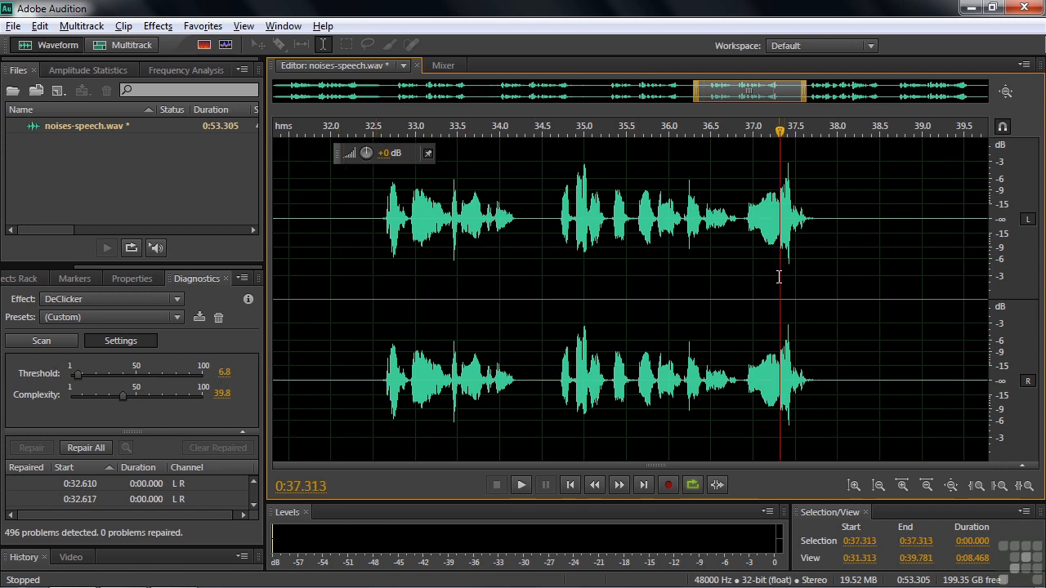
key(space)
key(space)
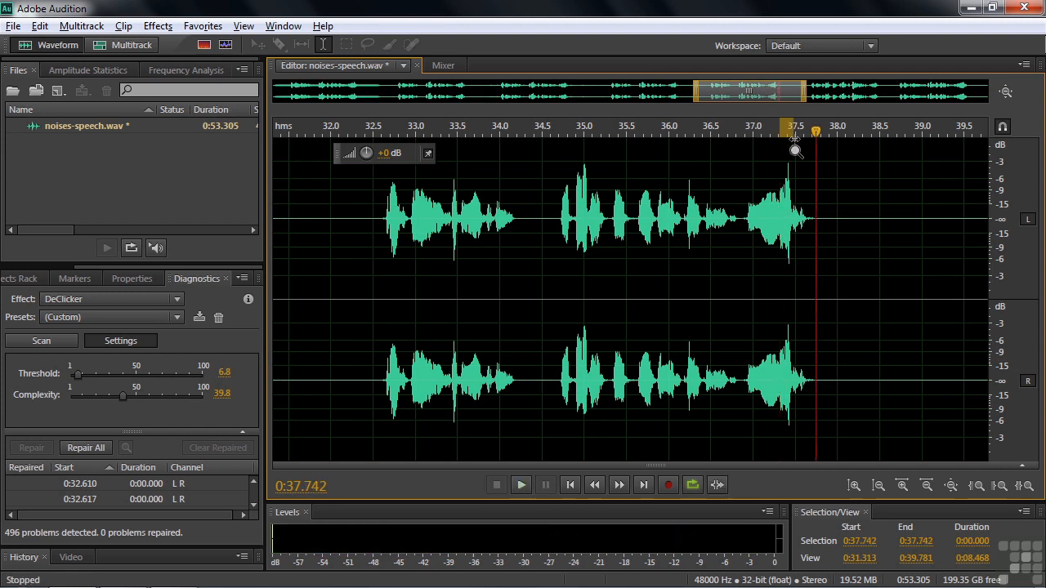
scroll(794, 134, up, 5)
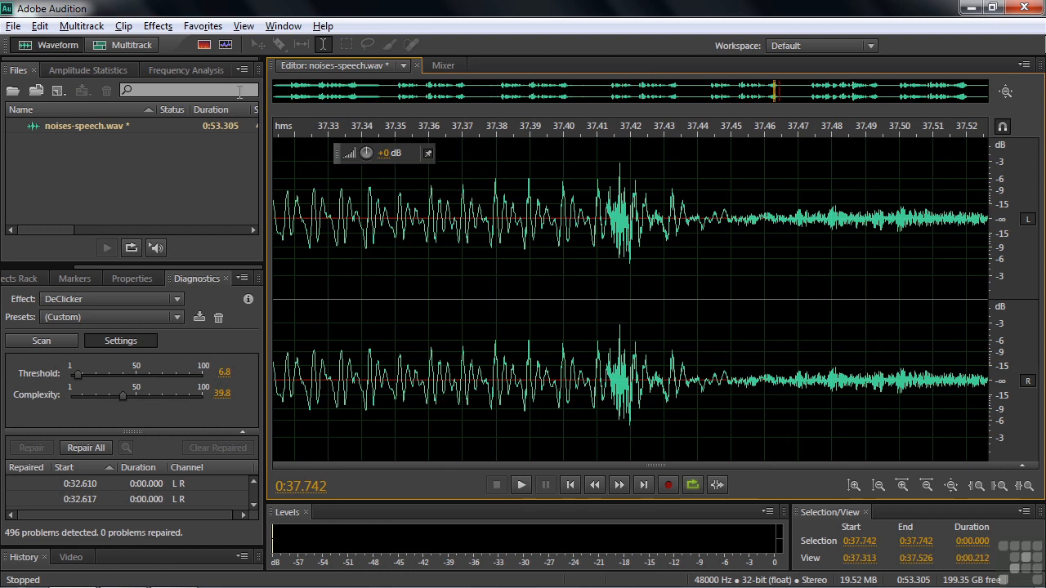
Show the spectral display for about 36.4–39.1 s, play from 37.07 s, then pick the Marquee tool
click(203, 46)
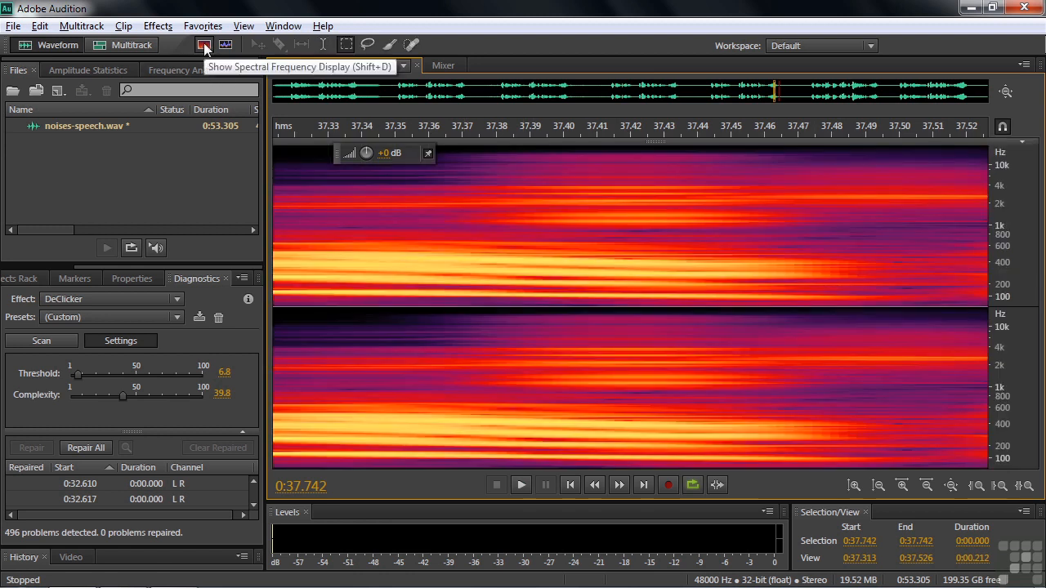
scroll(432, 89, down, 8)
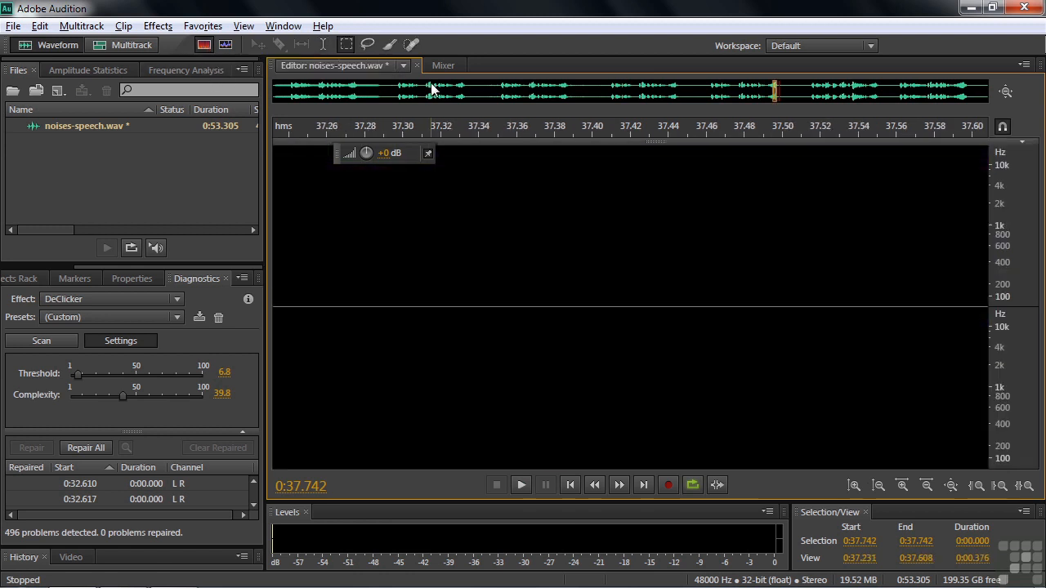
scroll(431, 89, down, 2)
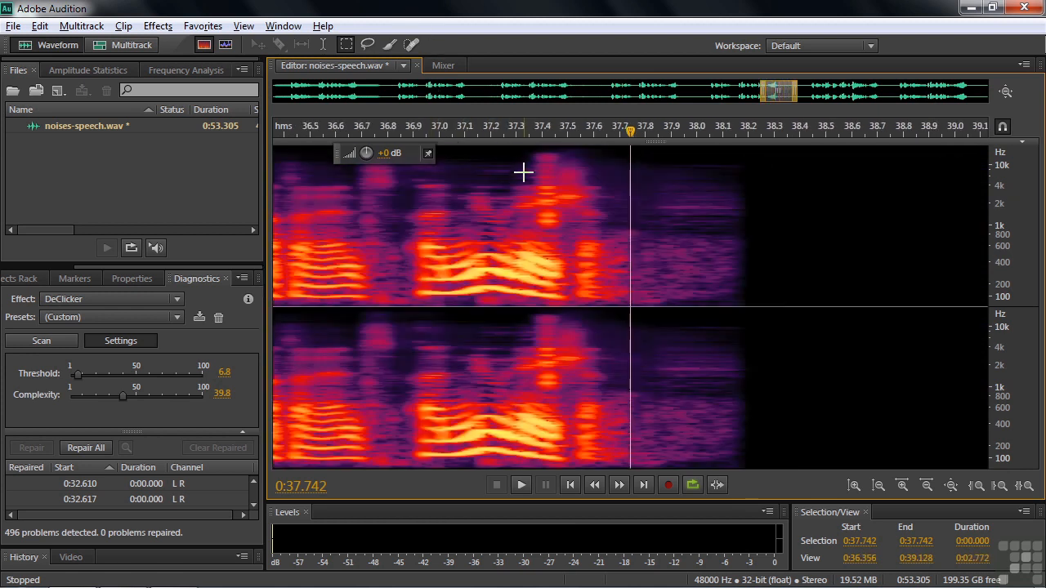
click(322, 46)
click(457, 218)
key(space)
key(space)
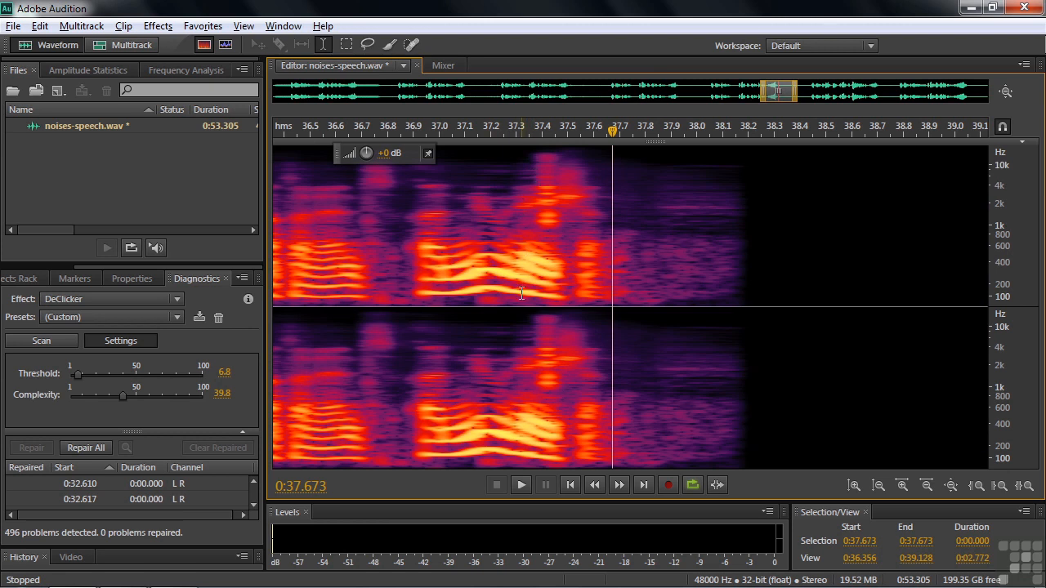
click(347, 45)
Auto Heal the boxed click at 37.332–37.535 s in both channels, then play from 36.5 s
drag(524, 150, 576, 308)
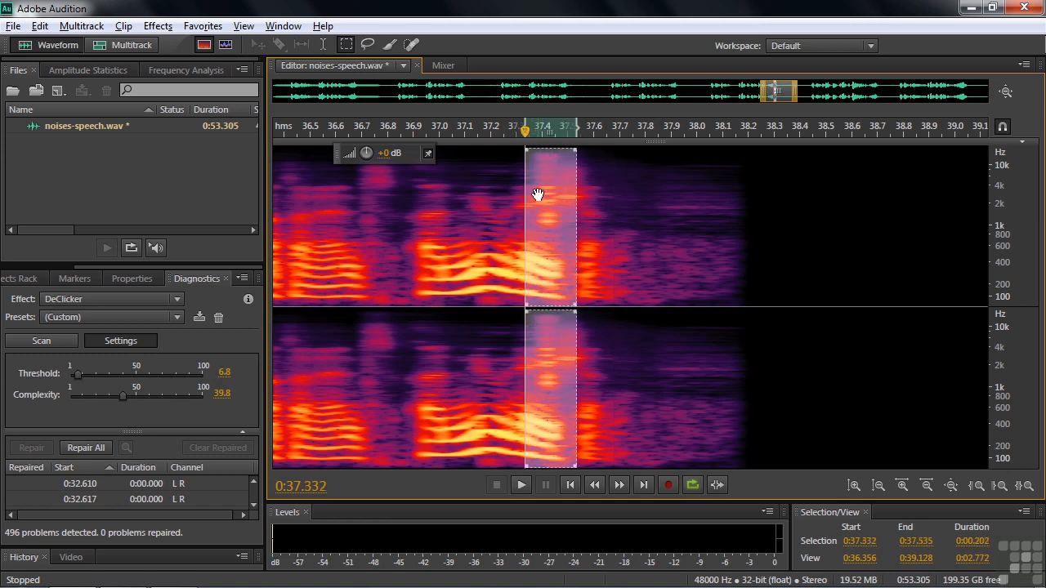
click(203, 26)
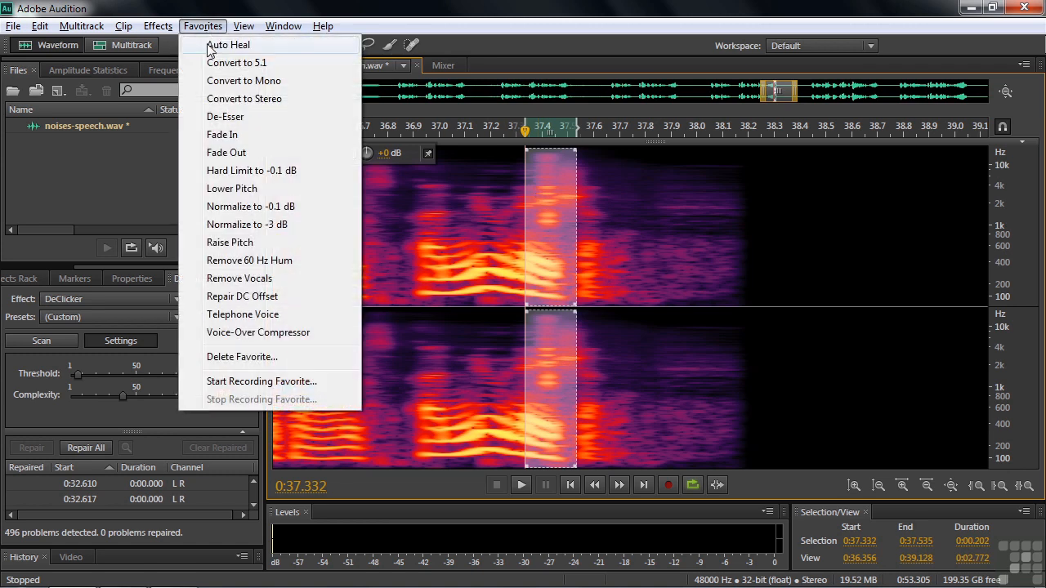
click(214, 45)
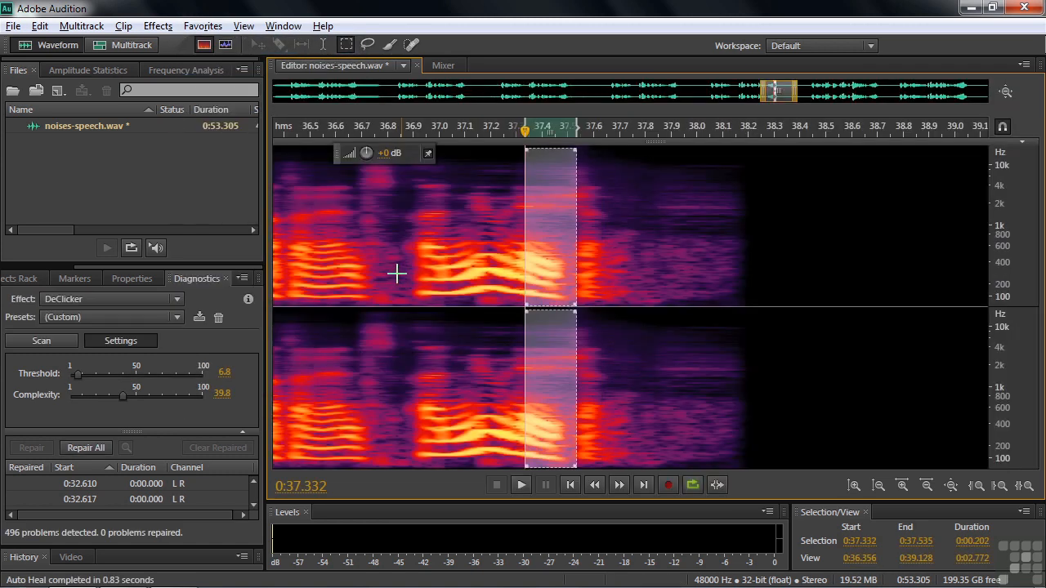
click(311, 235)
key(space)
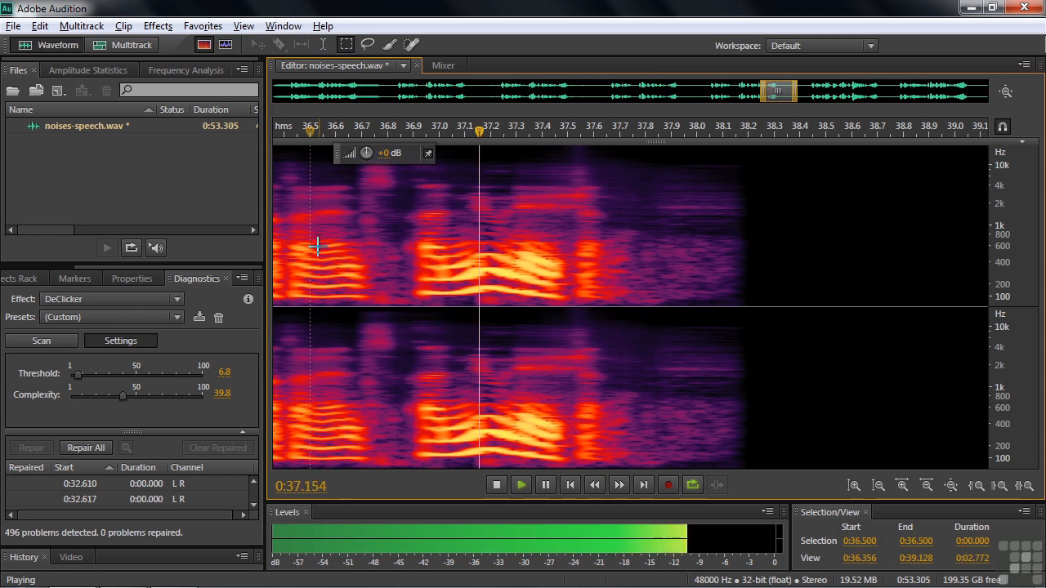
key(space)
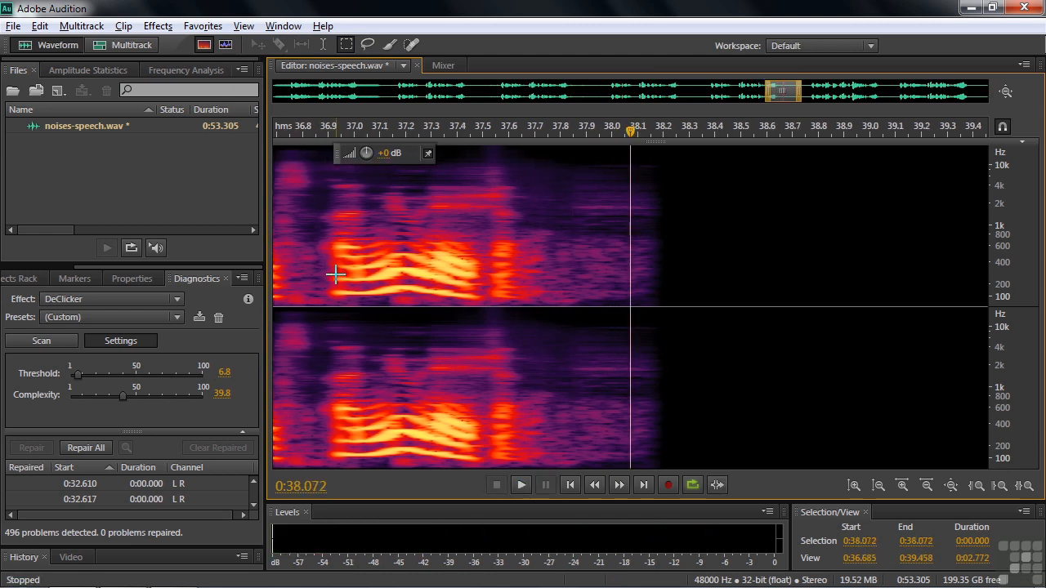